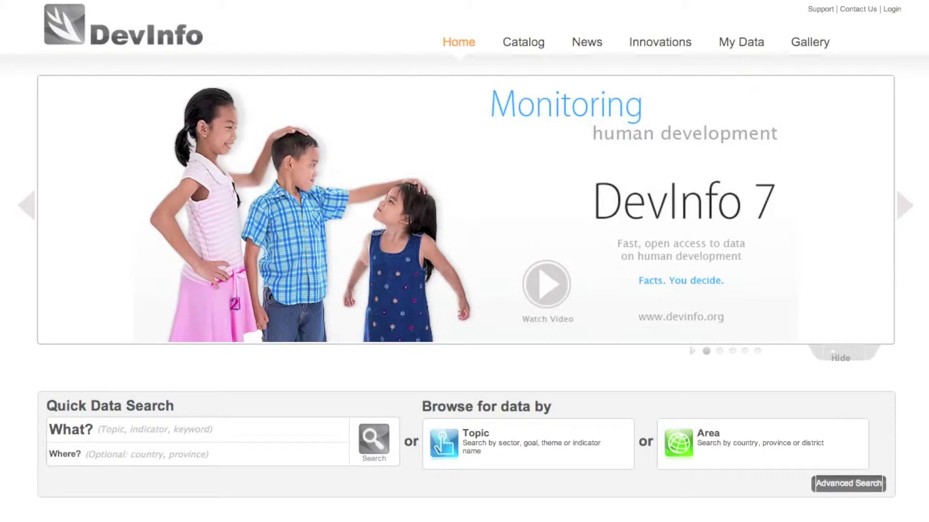
Step: Search for the 2.03 Literacy rate of 15-24 year-olds indicator in Central Africa
click(120, 430)
text(literacy)
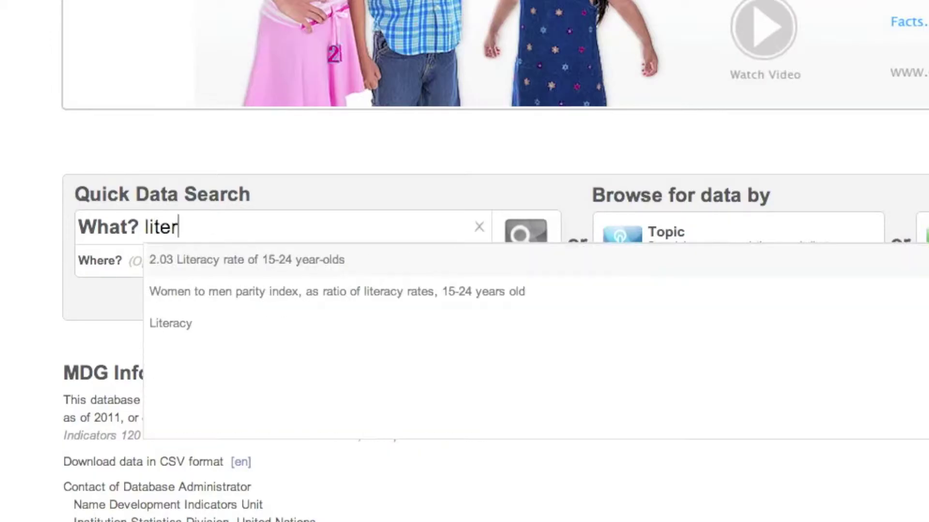
click(202, 260)
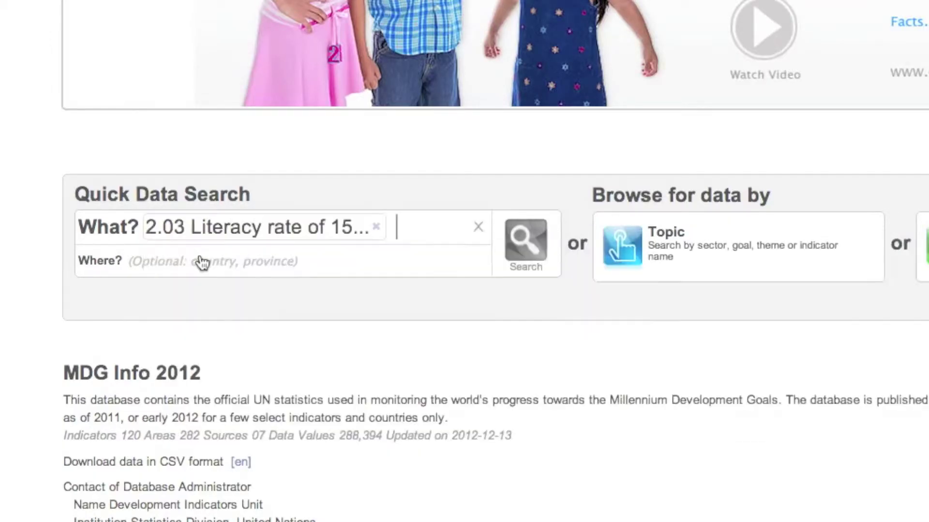
click(177, 256)
text(central)
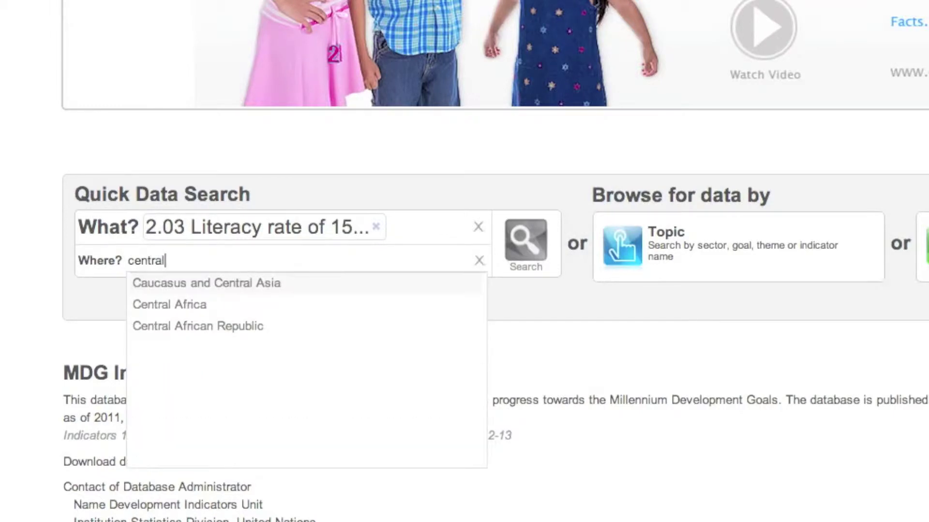
click(163, 306)
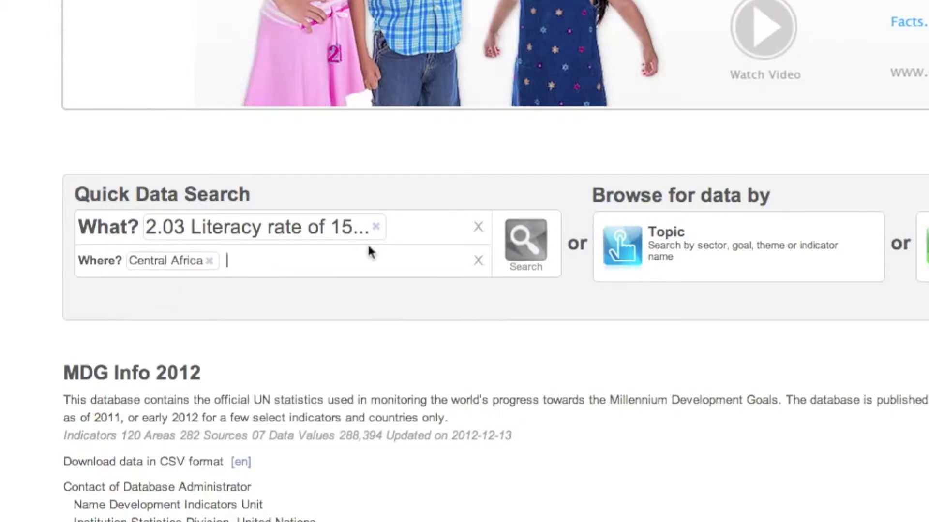
click(532, 255)
Step: Visualize the literacy search result as a map
scroll(534, 255, down, 3)
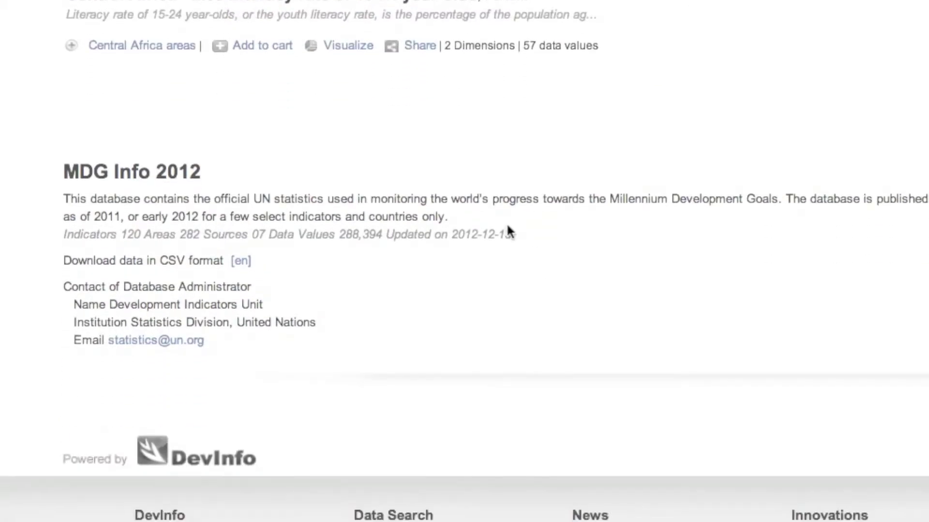
click(342, 48)
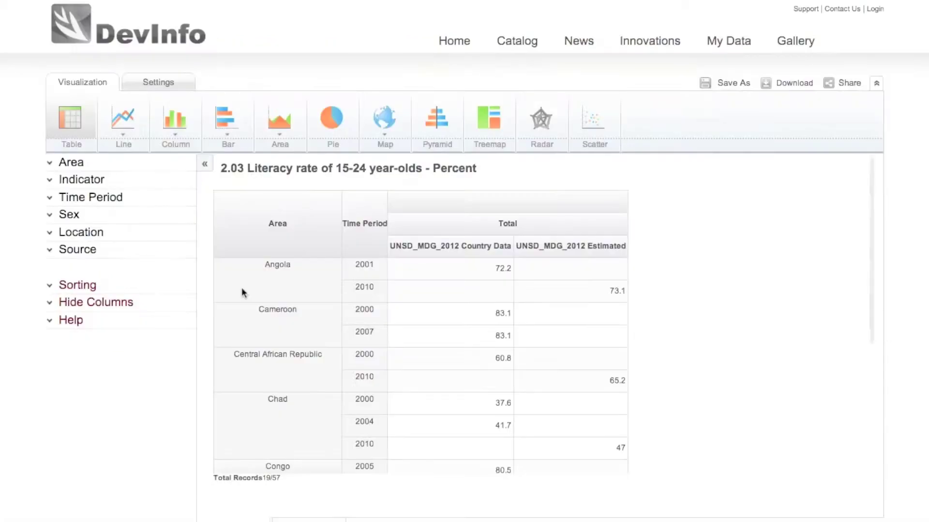
click(377, 129)
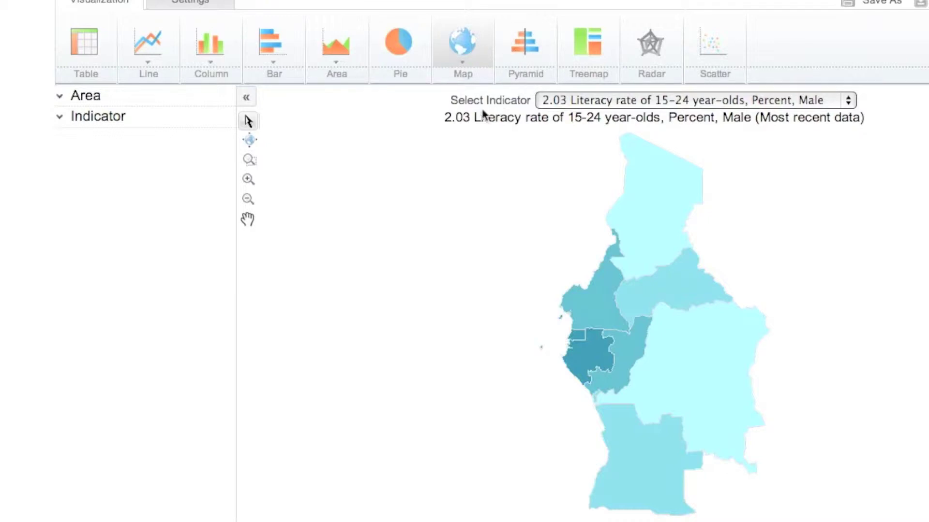
Step: Switch the map's indicator breakdown to Percent, Female and open the Settings tab
drag(451, 94, 531, 107)
click(527, 102)
click(560, 105)
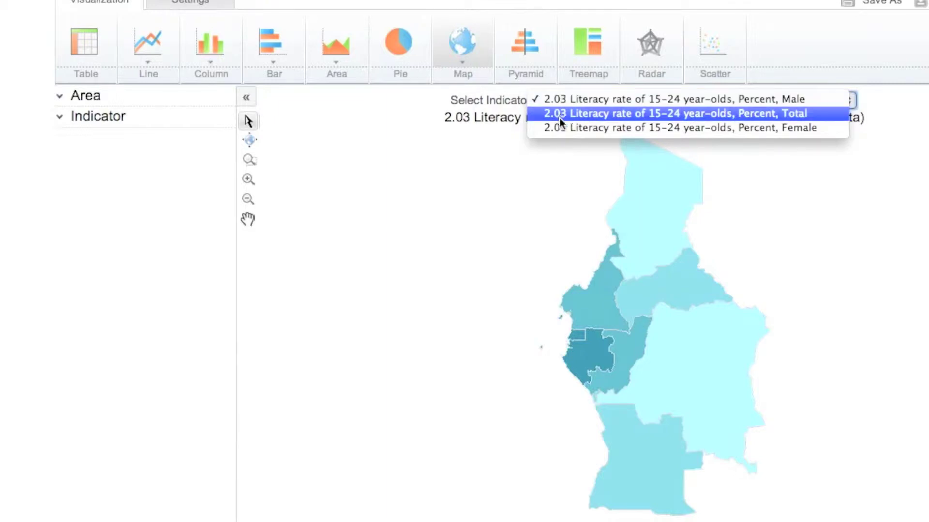
click(559, 125)
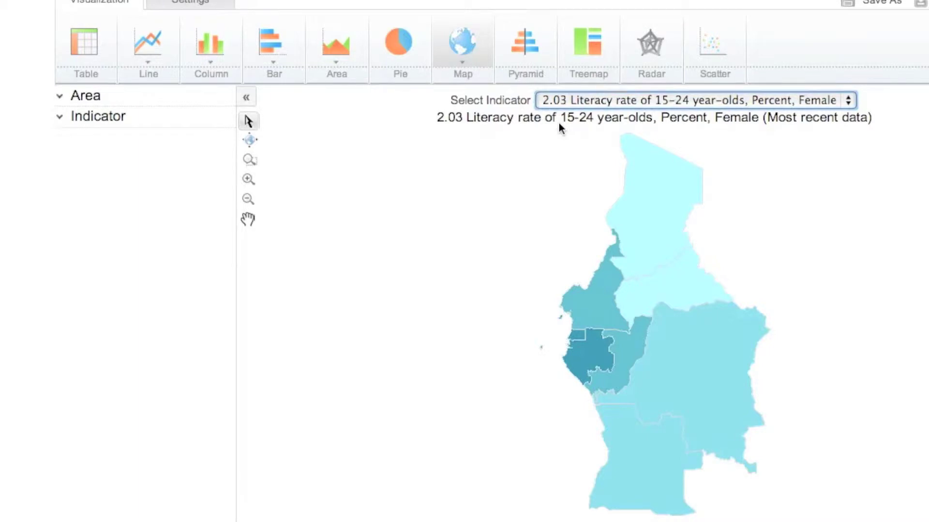
click(179, 14)
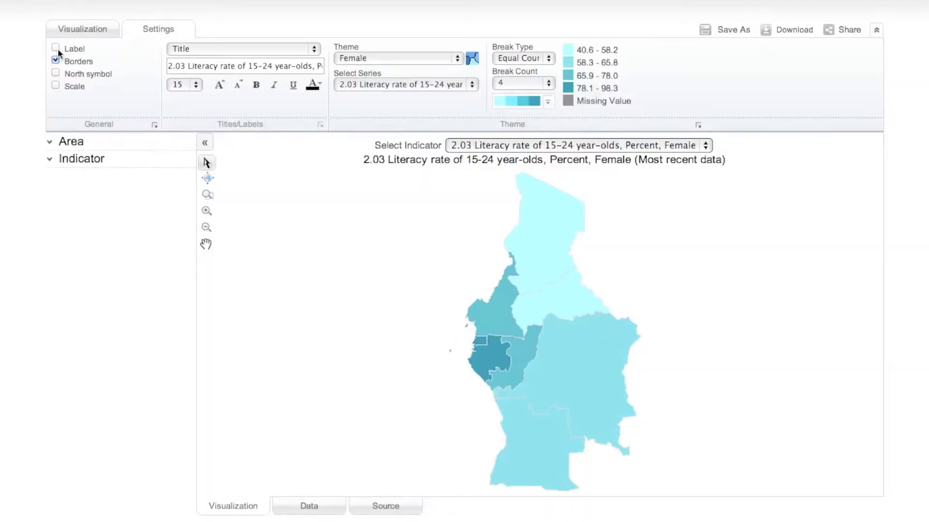
click(58, 51)
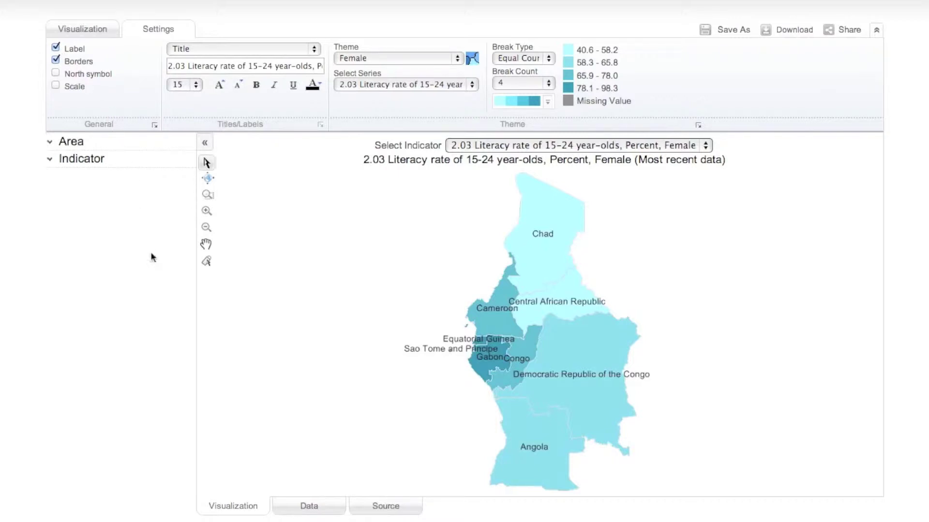
Step: Nudge the Sao Tome and Principe, Equatorial Guinea and Gabon labels out to the left
click(207, 262)
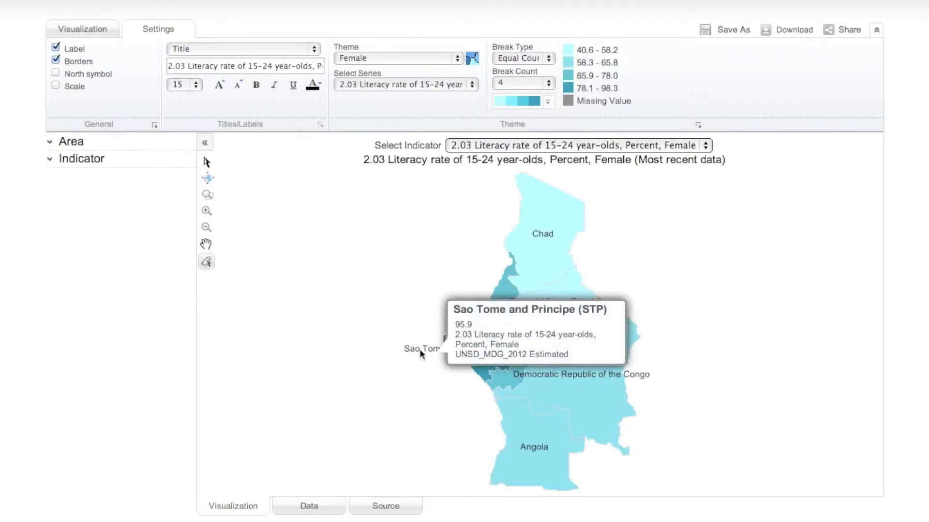
drag(421, 352, 344, 345)
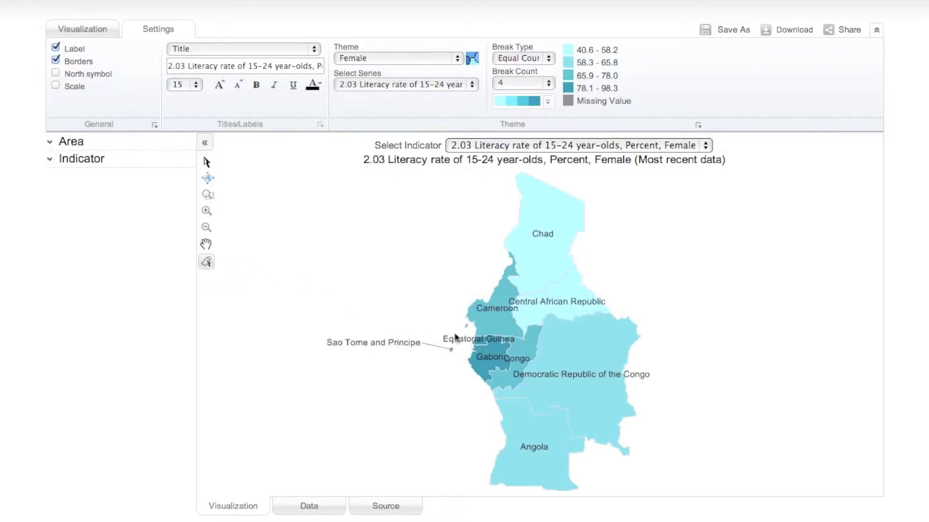
drag(455, 339, 394, 295)
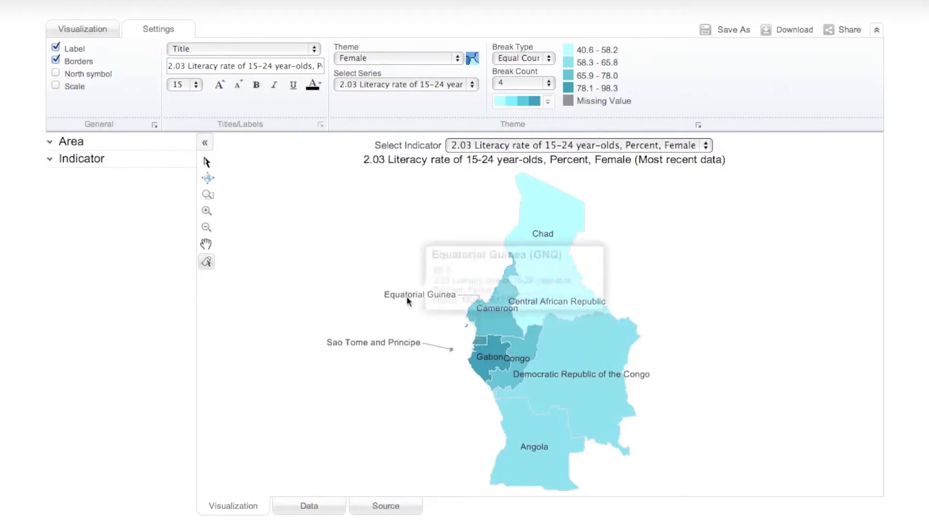
drag(489, 357, 425, 385)
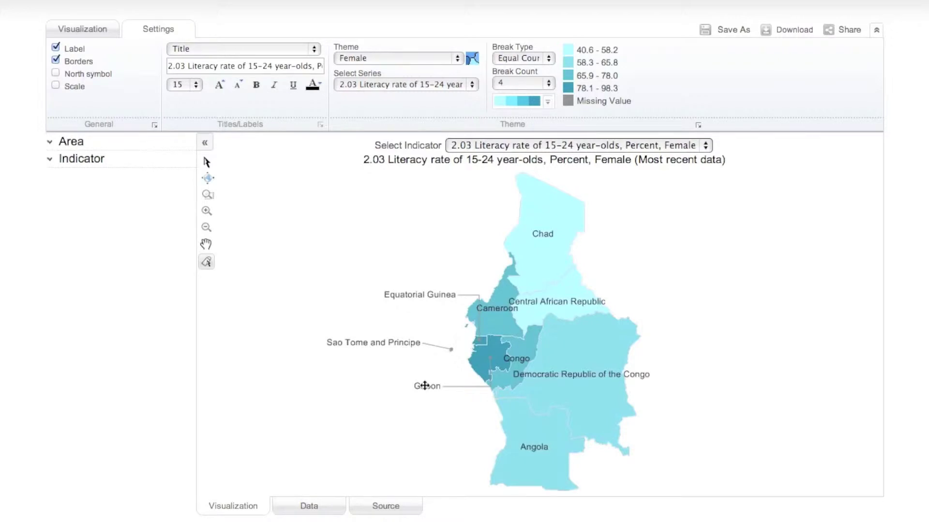
click(207, 211)
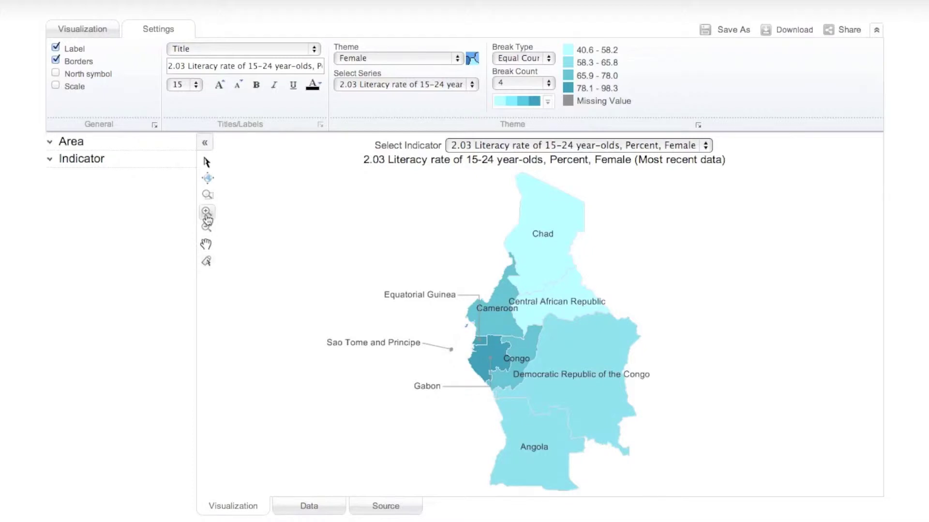
Step: Zoom in on the map around Congo, then back out to full view
click(540, 341)
click(541, 342)
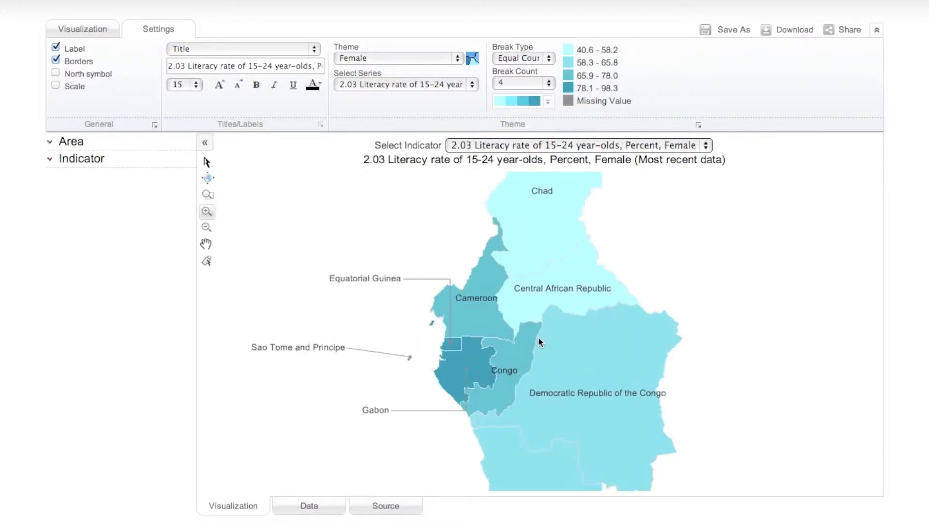
click(206, 228)
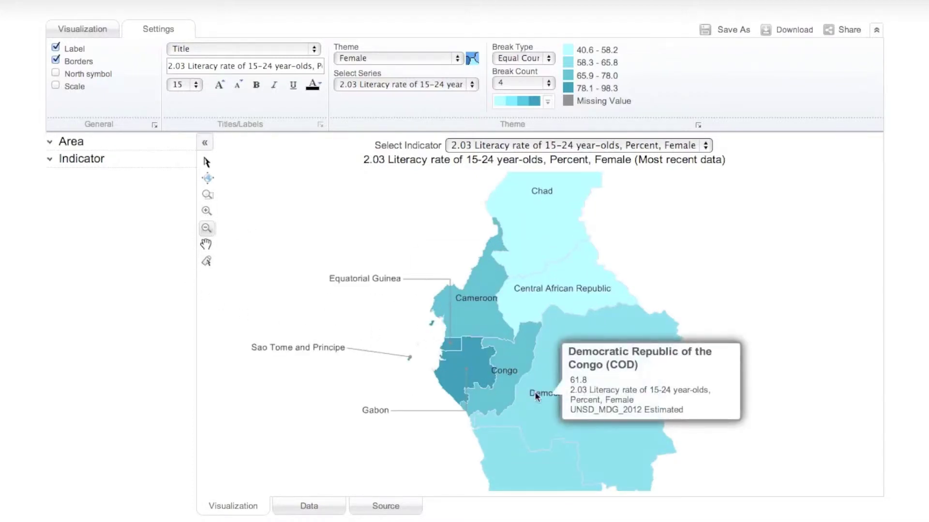
click(530, 356)
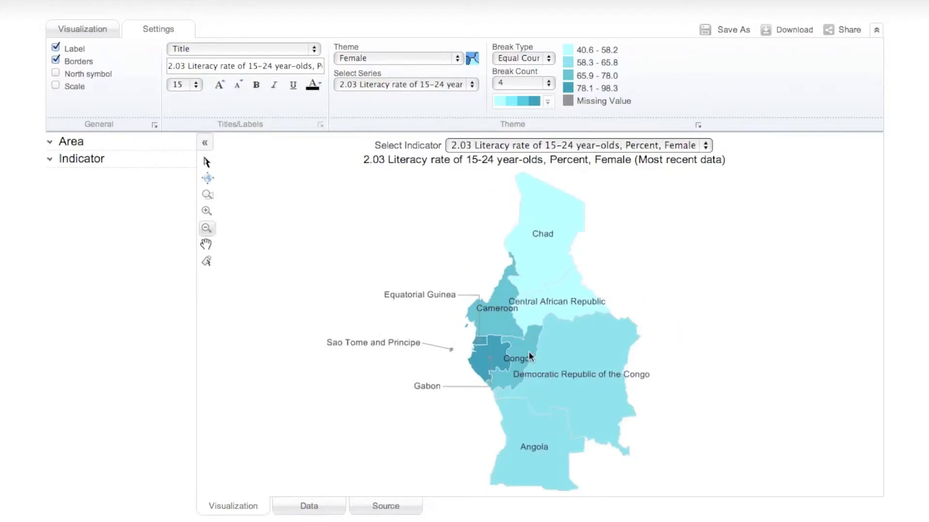
Step: Add a north symbol to the map, keeping borders on and the scale bar off
click(56, 61)
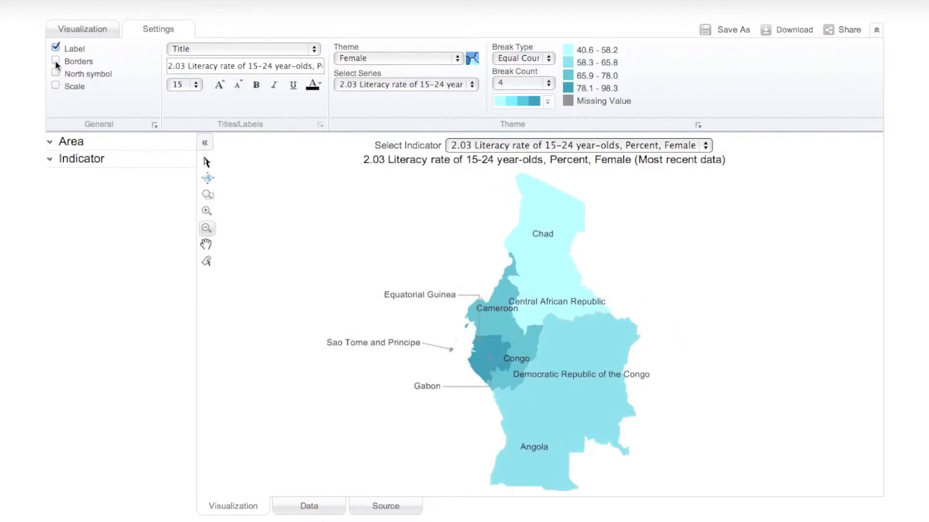
click(56, 61)
click(55, 73)
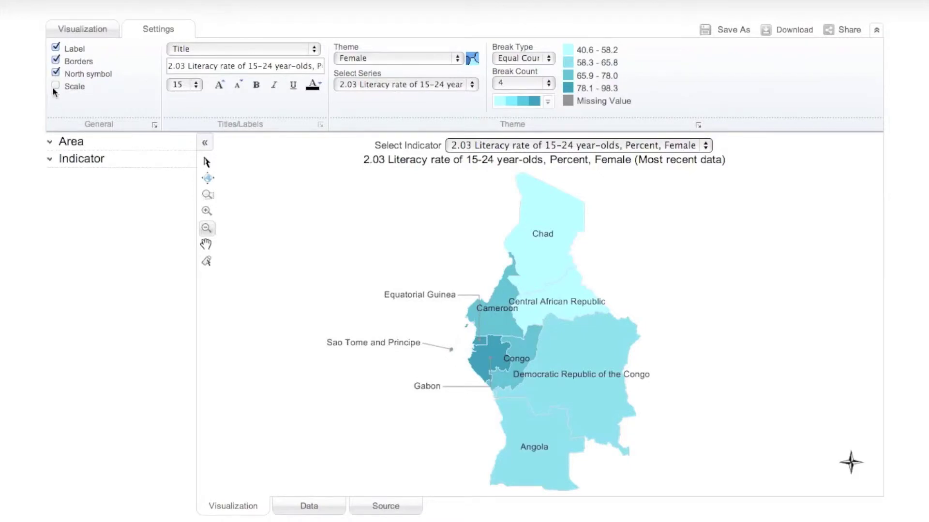
click(55, 86)
click(56, 87)
click(152, 125)
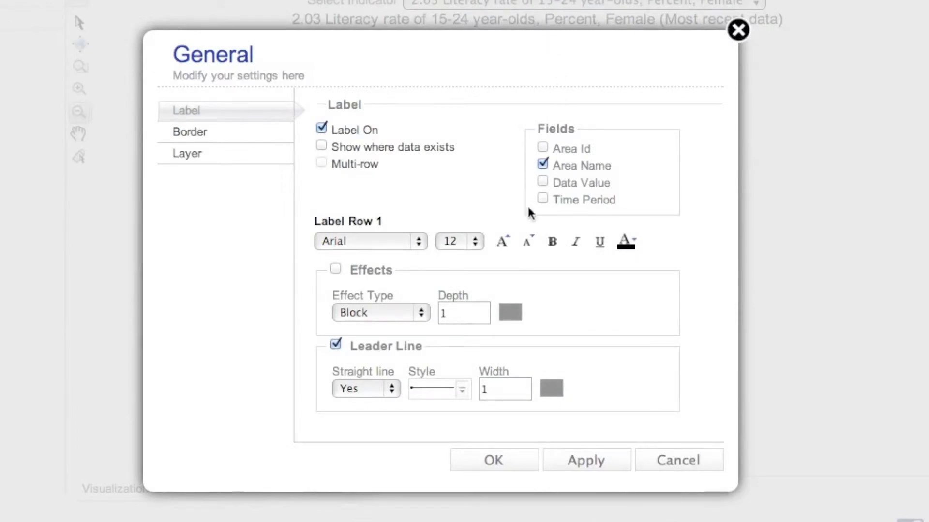
Step: Add data values on multiple rows to labels, in Times New Roman size 13
click(542, 182)
click(321, 163)
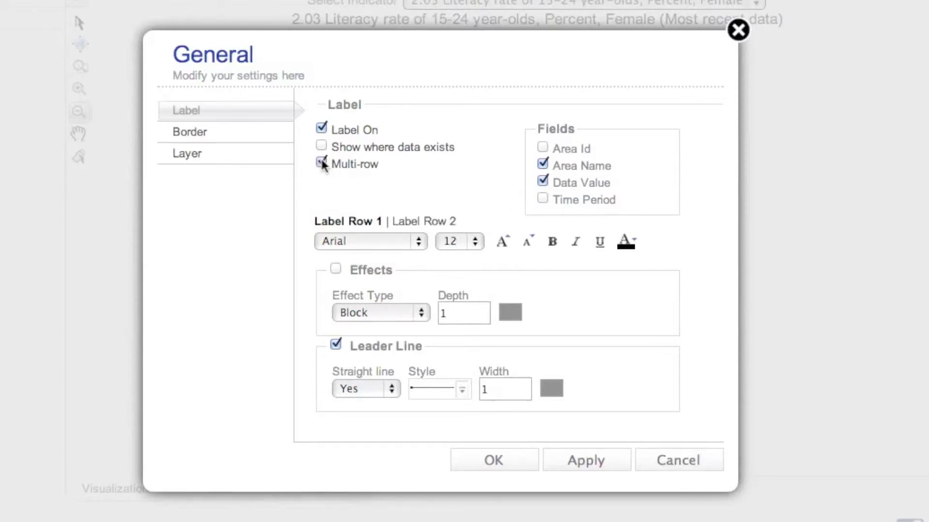
click(346, 240)
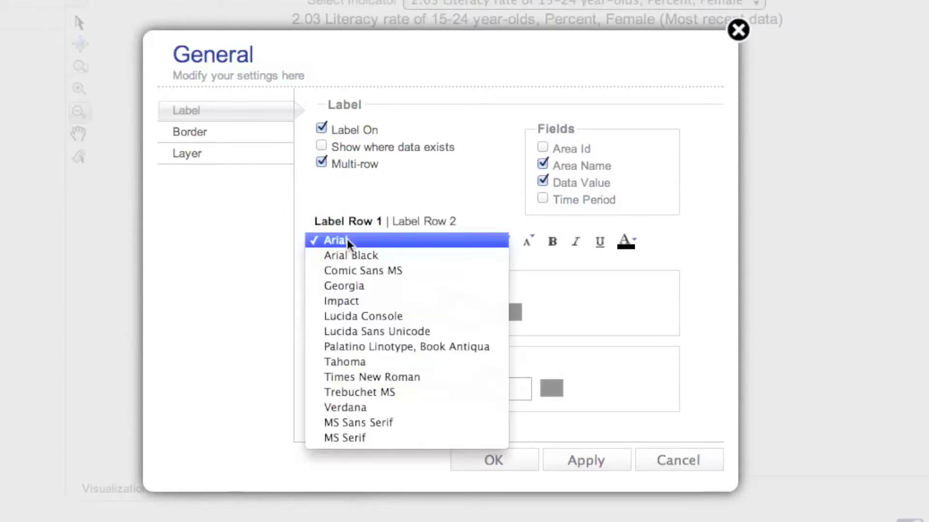
click(335, 377)
click(443, 243)
click(452, 255)
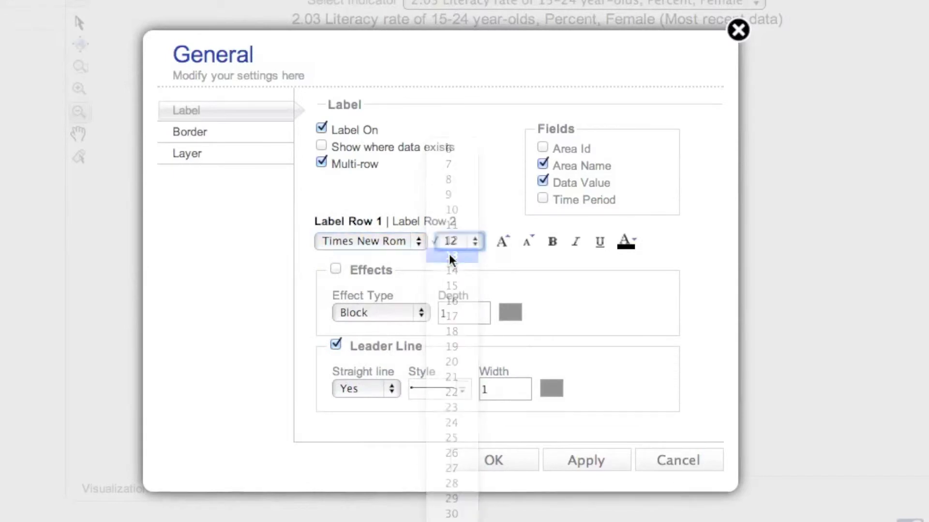
click(571, 463)
click(531, 463)
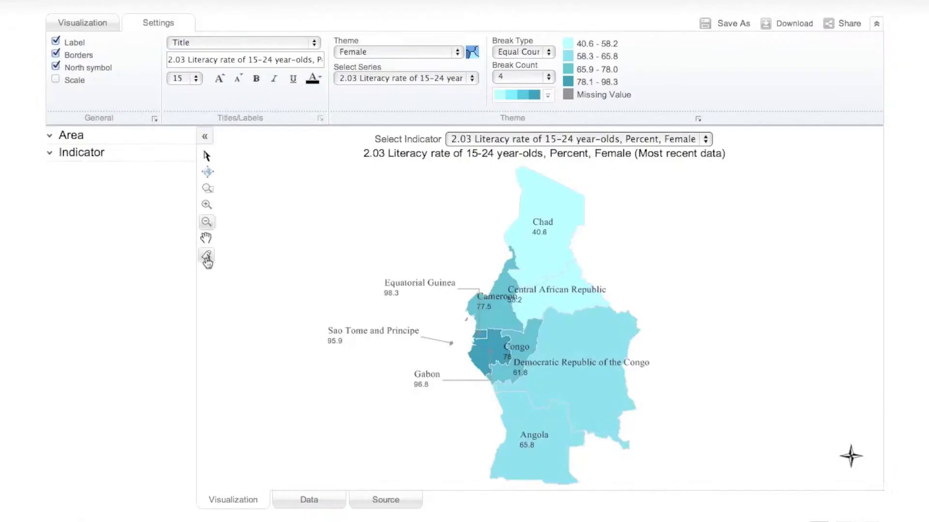
Step: Move the Cameroon and Congo labels off the map
click(206, 257)
drag(497, 298, 477, 247)
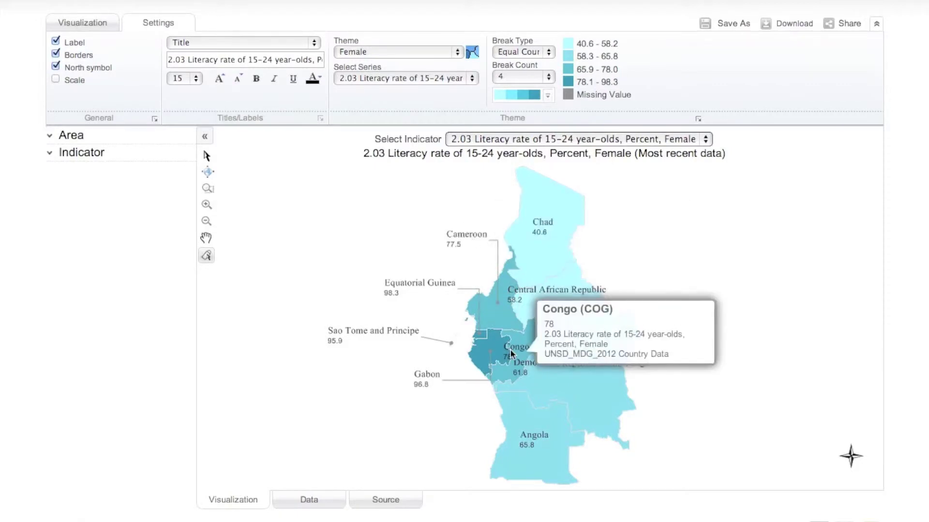
drag(511, 354, 433, 413)
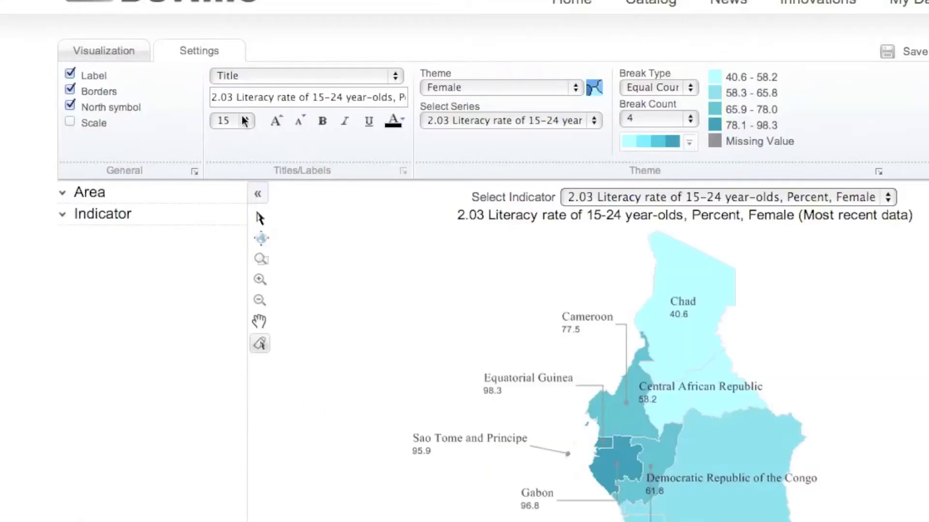
Step: Remove '2.03' from the map title and make the title 16-point bold
click(236, 98)
key(BackSpace)
key(BackSpace)
key(BackSpace)
key(BackSpace)
key(BackSpace)
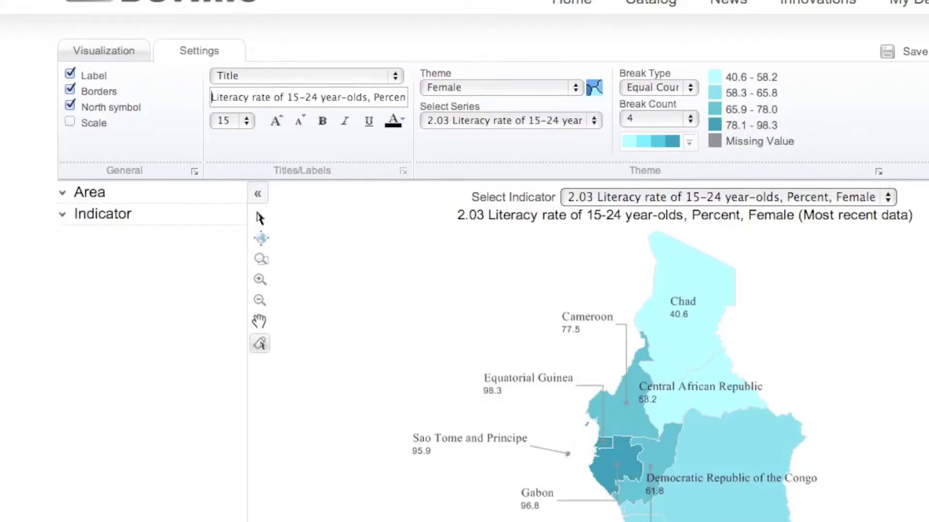
click(238, 121)
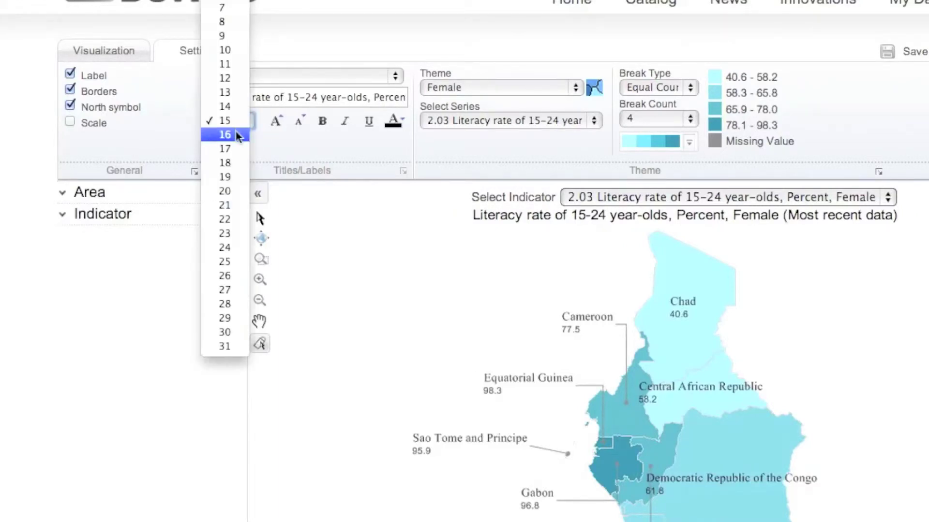
click(240, 134)
click(322, 121)
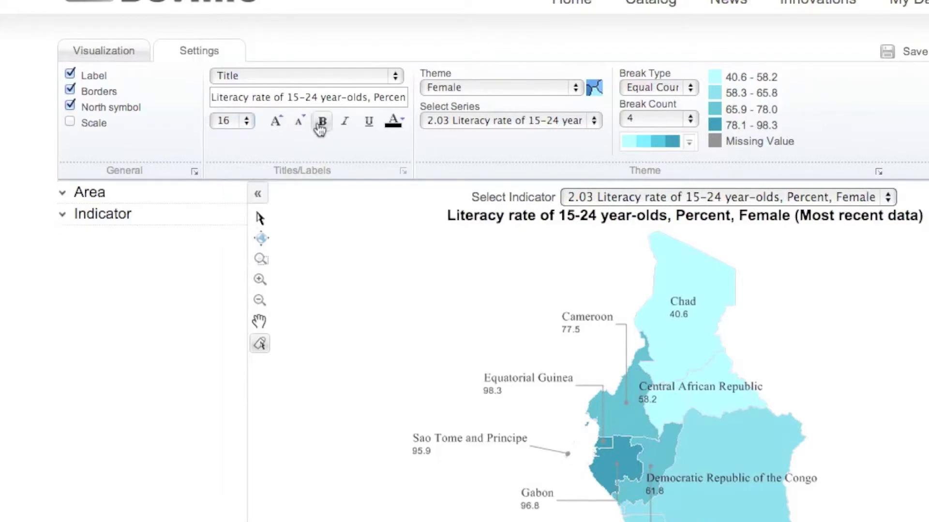
click(316, 76)
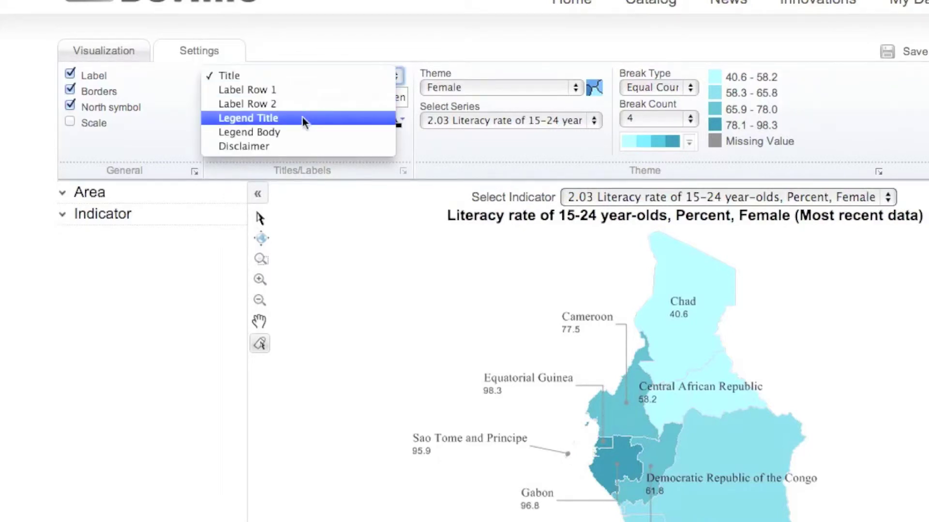
click(285, 176)
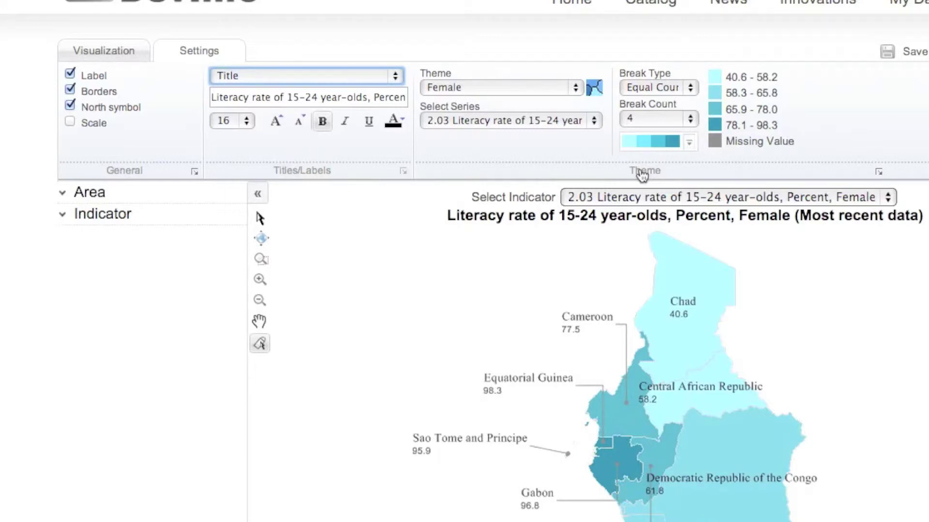
click(691, 119)
Step: Set the legend to 3 classes and apply the light-orange-to-brown colour ramp
click(683, 104)
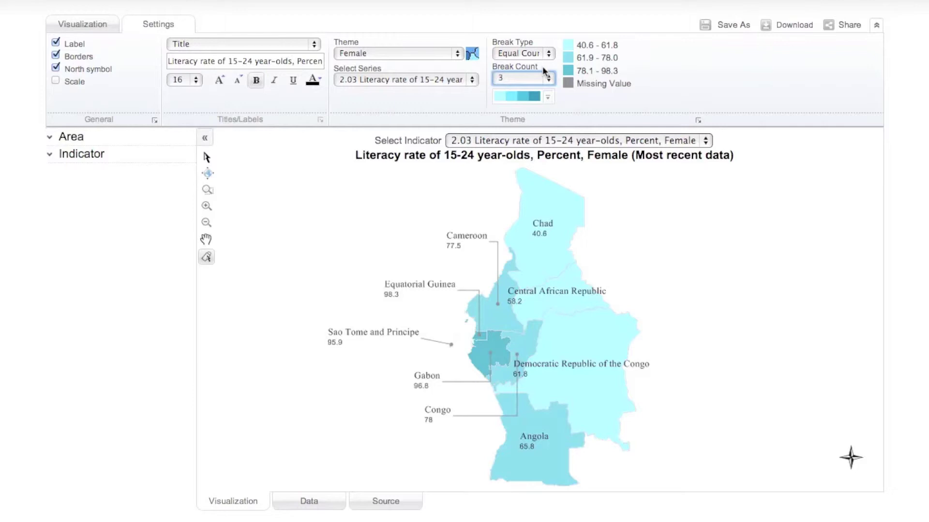
click(547, 97)
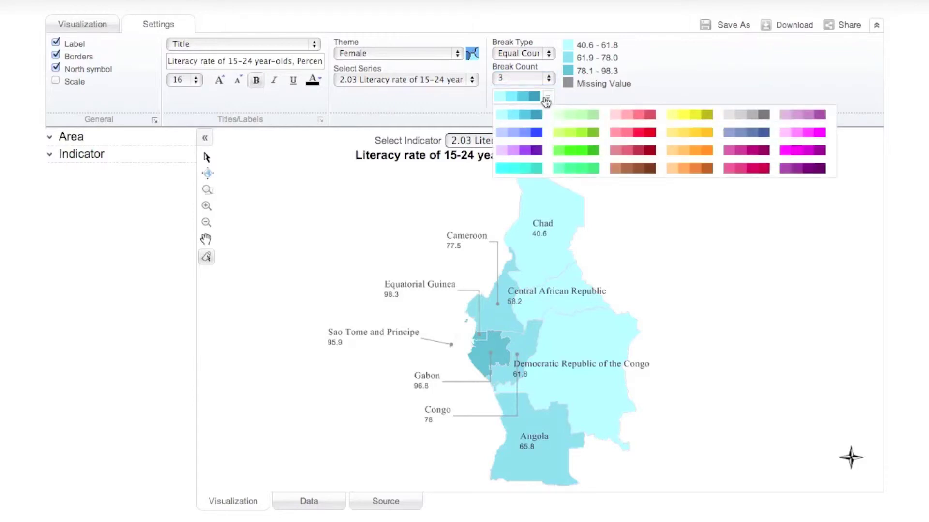
click(622, 152)
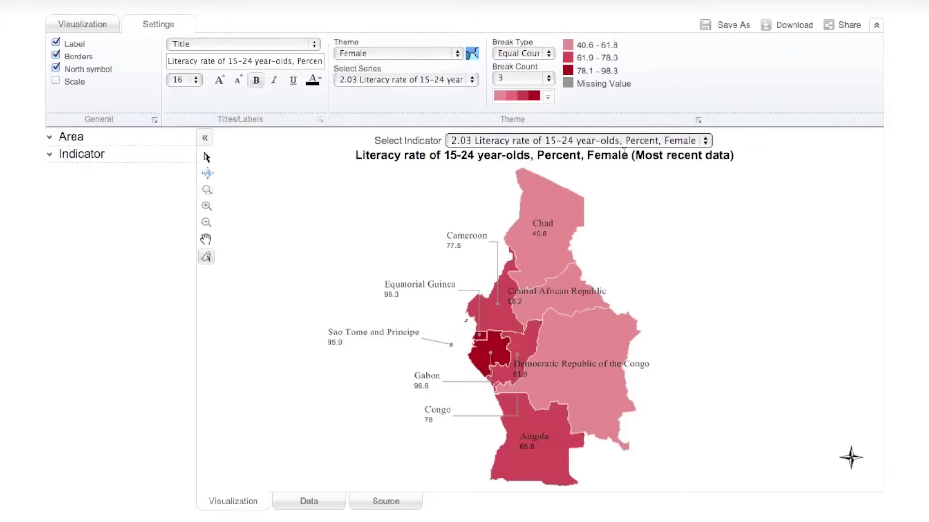
click(547, 97)
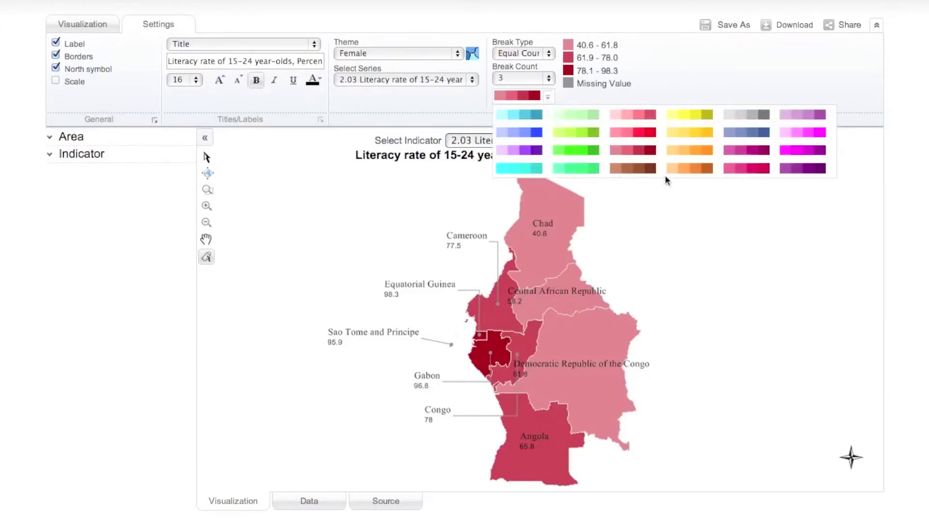
click(677, 170)
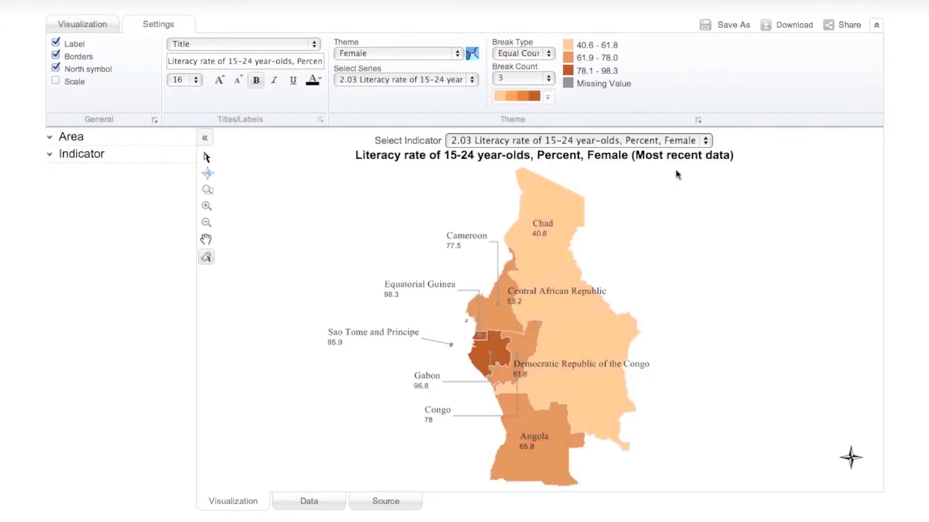
click(699, 121)
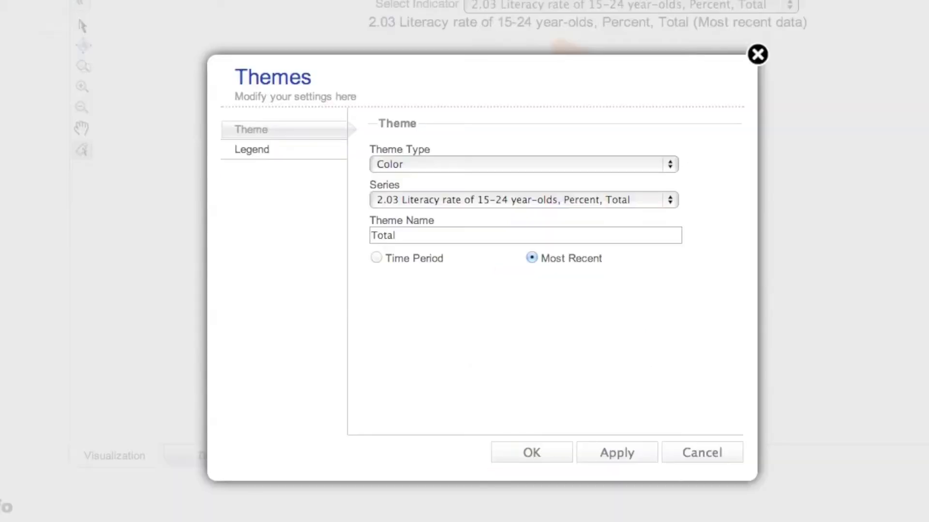
Step: Leave the Themes dialog's Theme Type set to Color
click(505, 165)
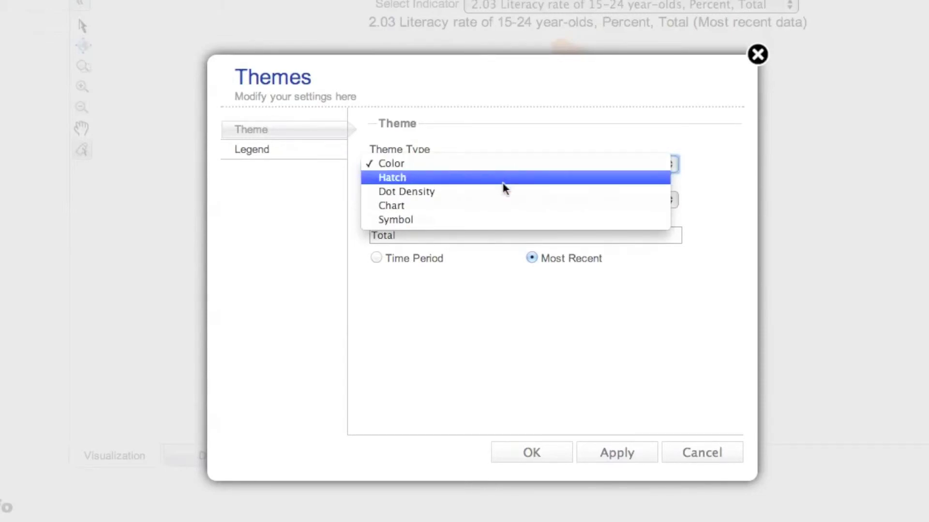
click(487, 161)
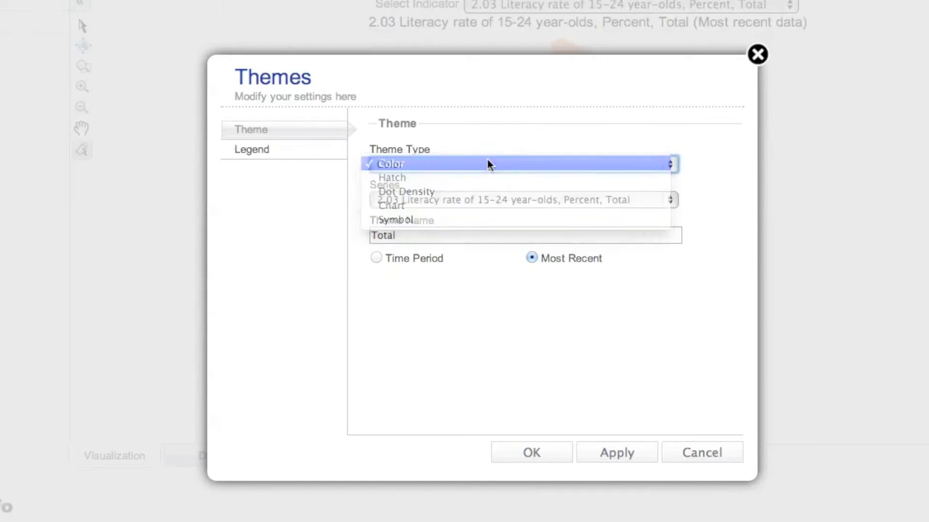
Step: Set the legend minimum to 0, maximum to 100, and break type to Continuous
click(315, 152)
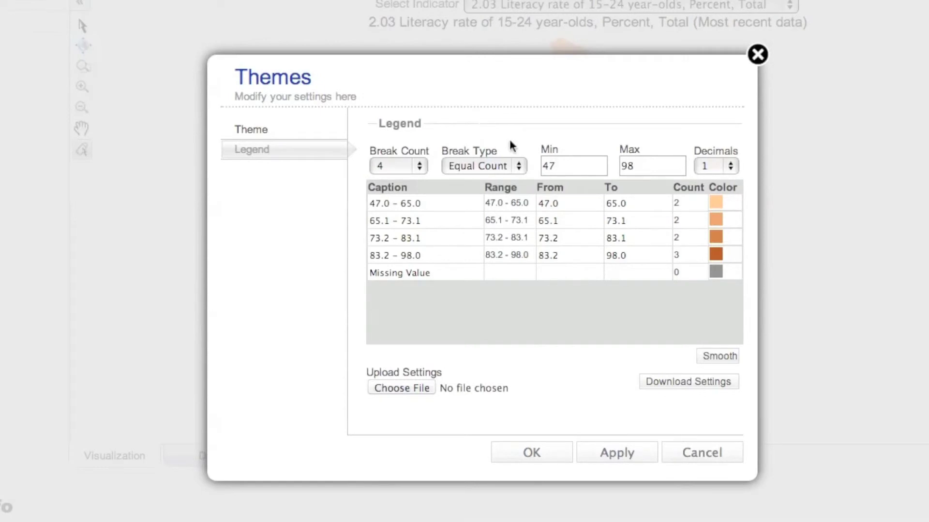
drag(574, 166, 534, 163)
text(0)
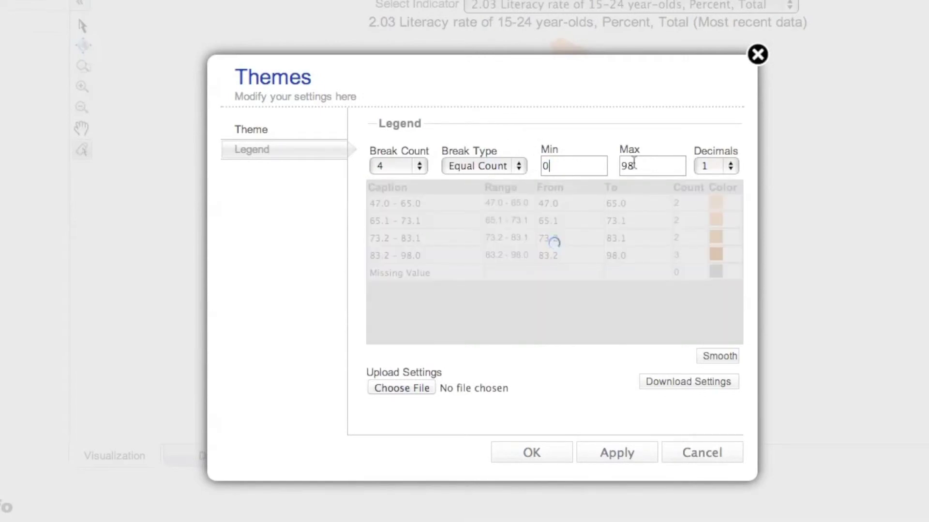
drag(648, 166, 624, 166)
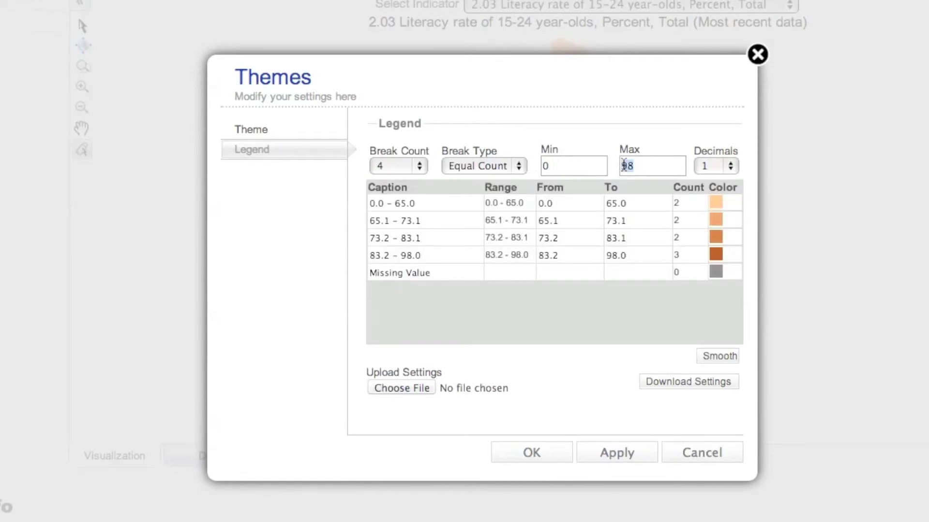
key(BackSpace)
text(100)
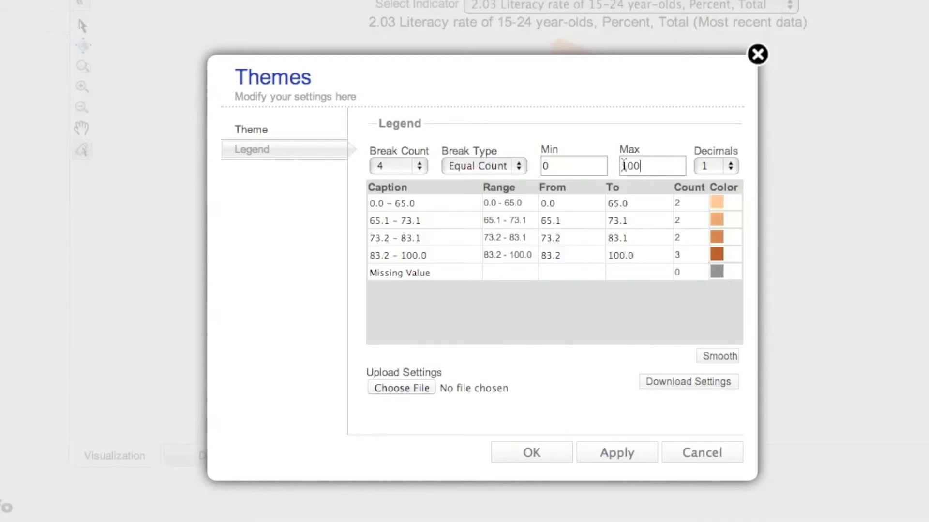
click(483, 166)
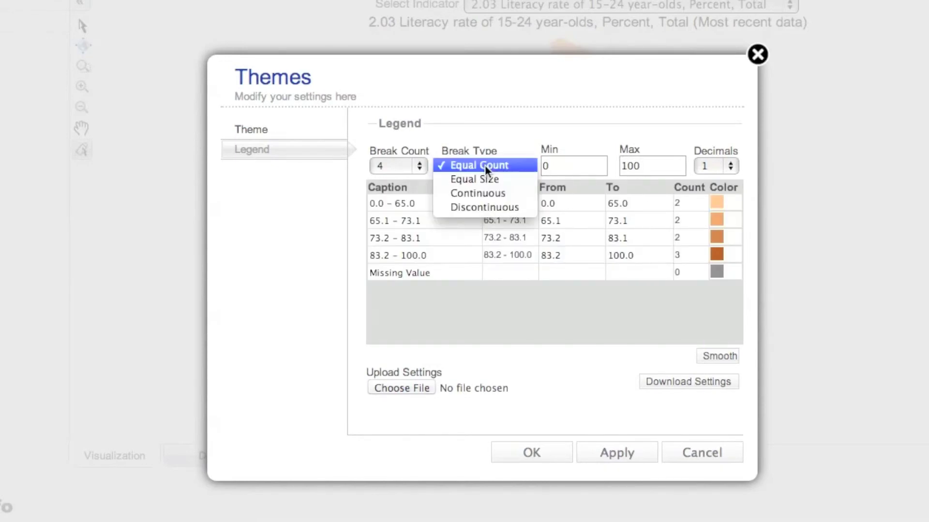
click(486, 193)
Step: Change the class upper limits to 50, 70 and 80
click(634, 206)
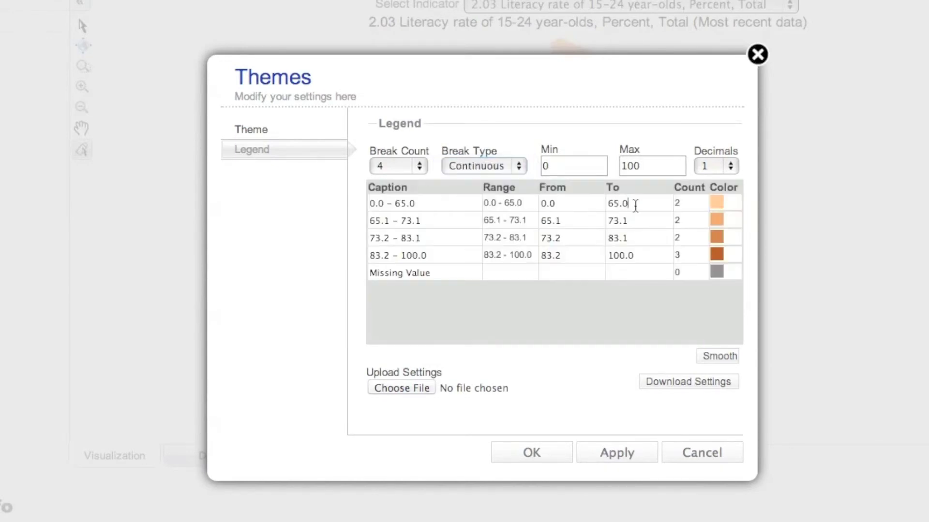
drag(633, 205, 592, 202)
text(50)
key(Tab)
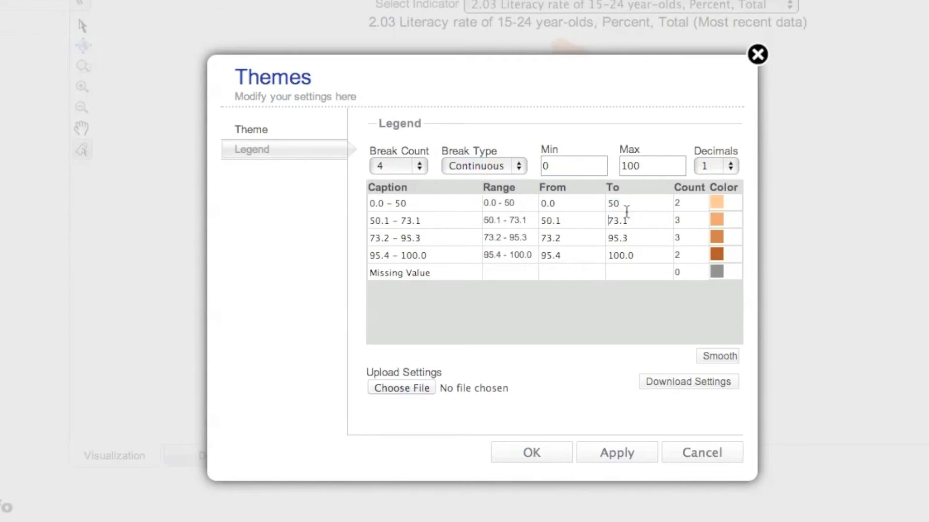
drag(635, 219, 603, 218)
text(70)
key(Tab)
drag(638, 238, 599, 238)
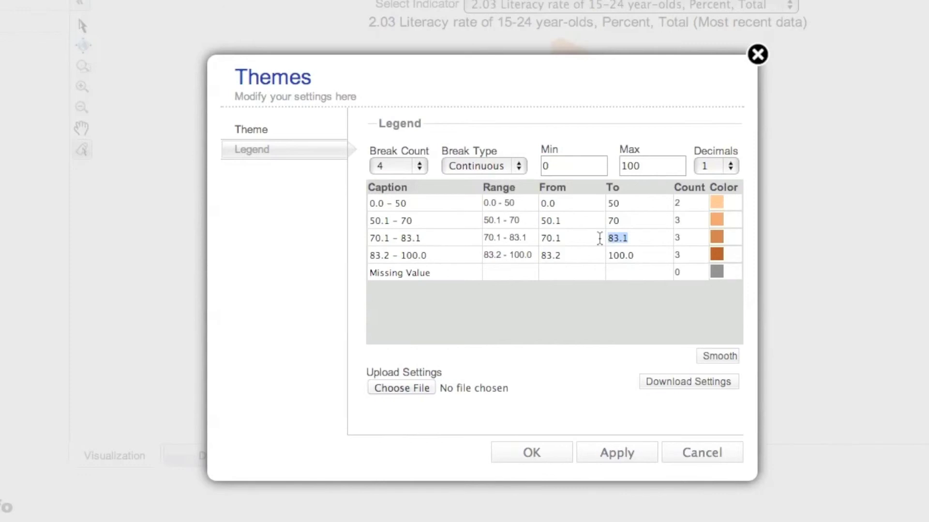
text(80)
key(Tab)
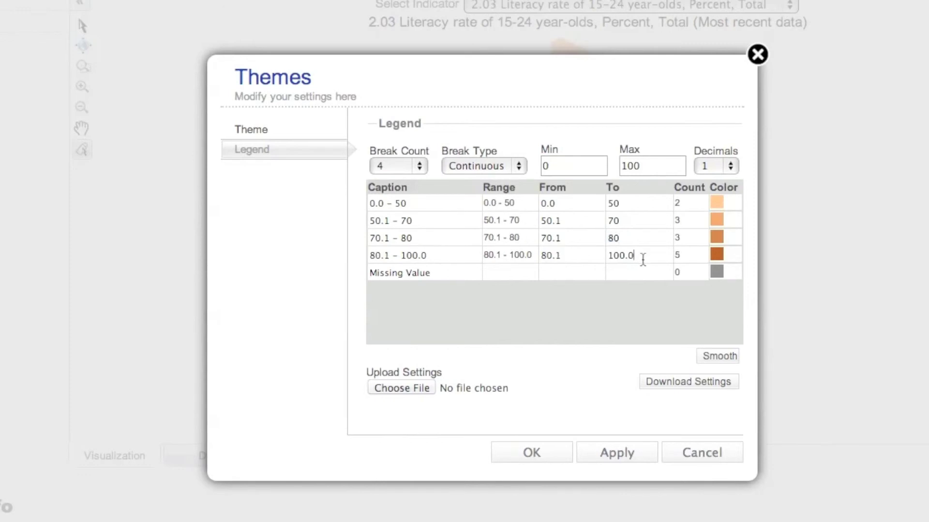
Step: Colour the top legend class maroon and the lowest pale yellow, smoothing the middle classes
click(718, 255)
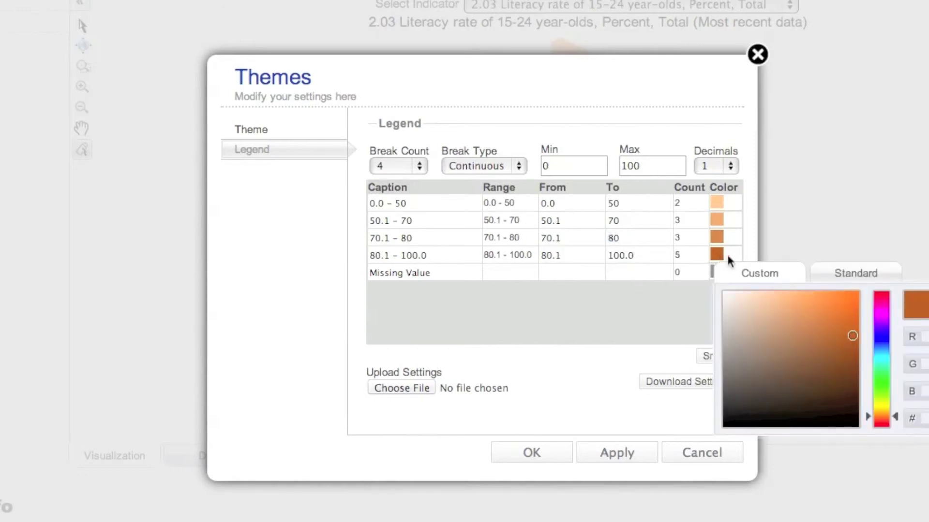
drag(881, 345, 883, 291)
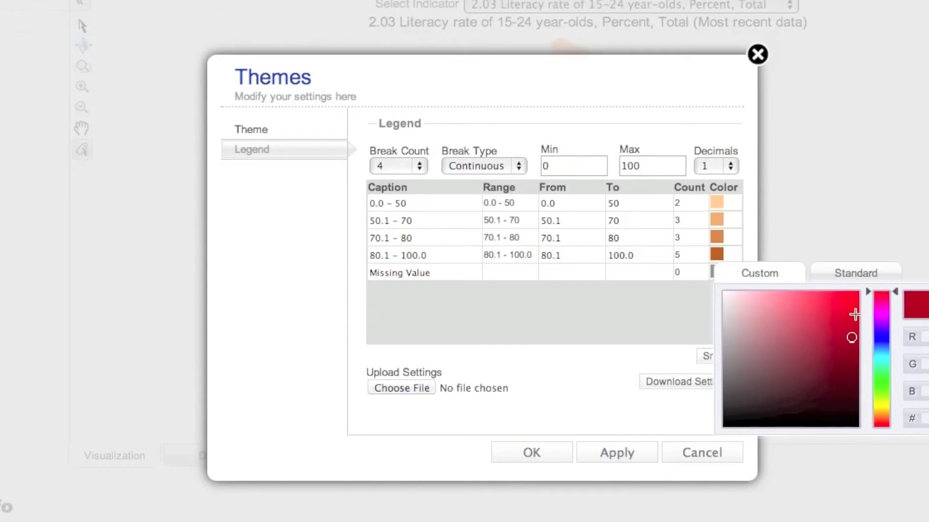
drag(851, 338, 850, 377)
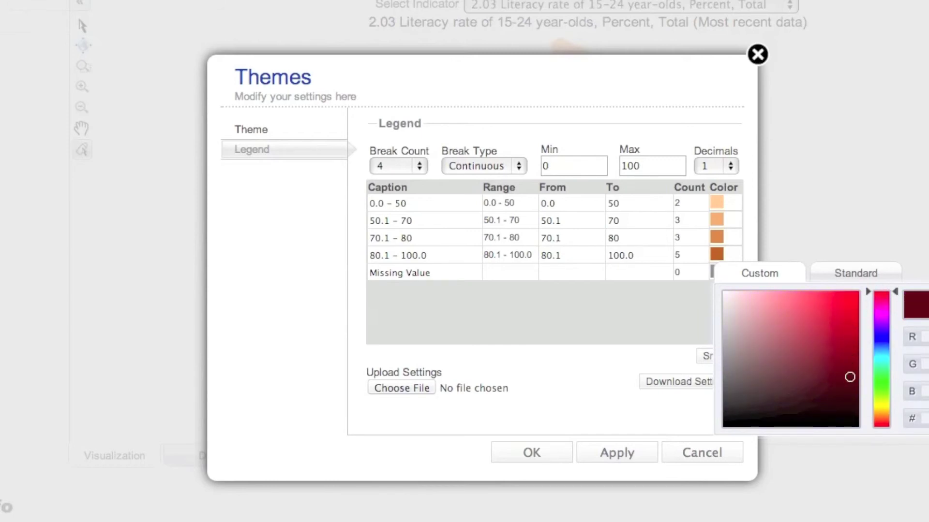
click(758, 264)
click(717, 208)
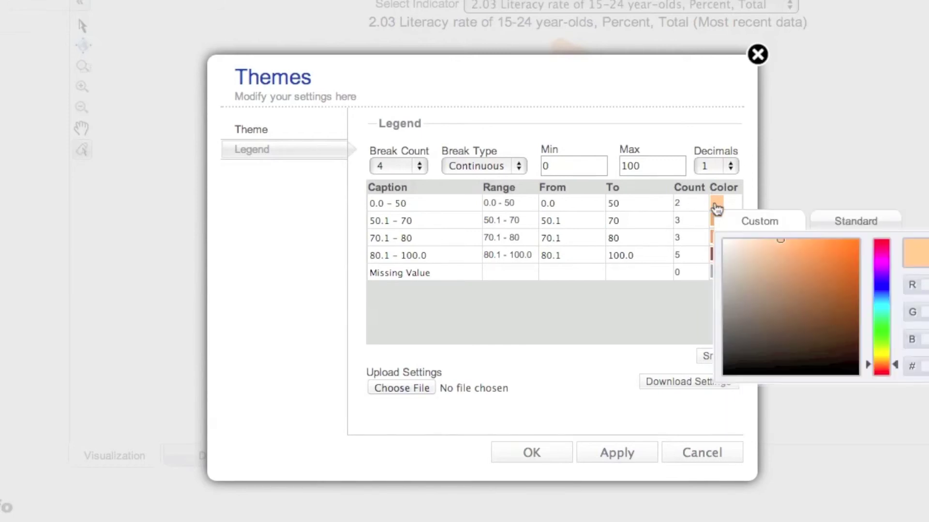
click(881, 353)
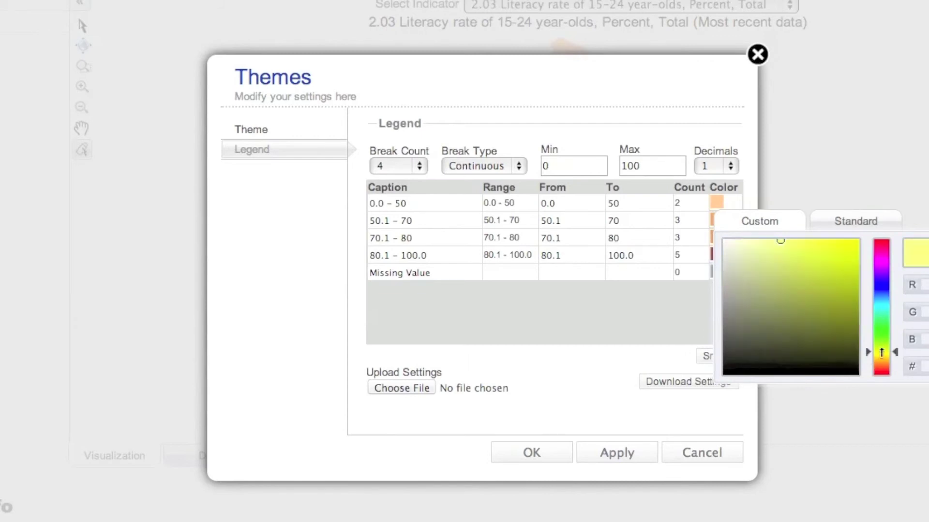
click(765, 246)
click(926, 242)
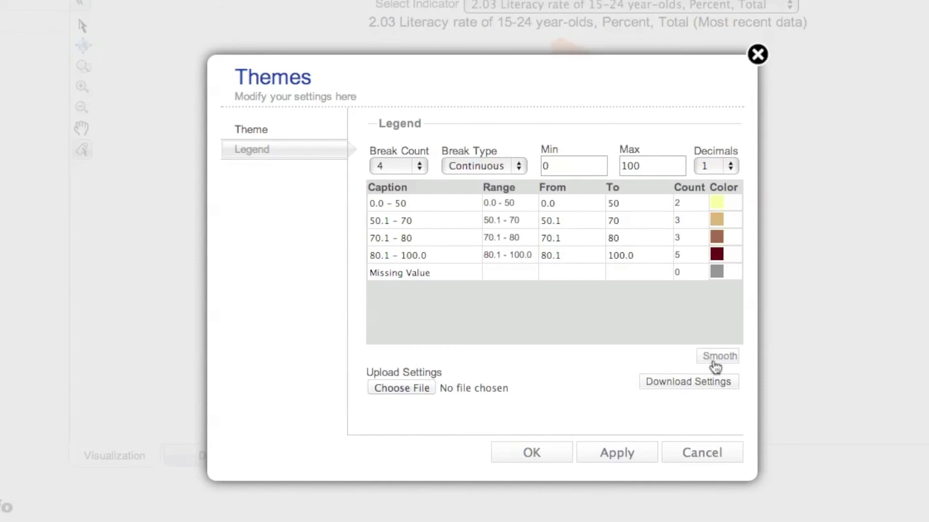
click(715, 367)
Step: Change the top class to bright red, re-smooth the middle classes, and apply the legend
click(723, 260)
drag(847, 375, 851, 295)
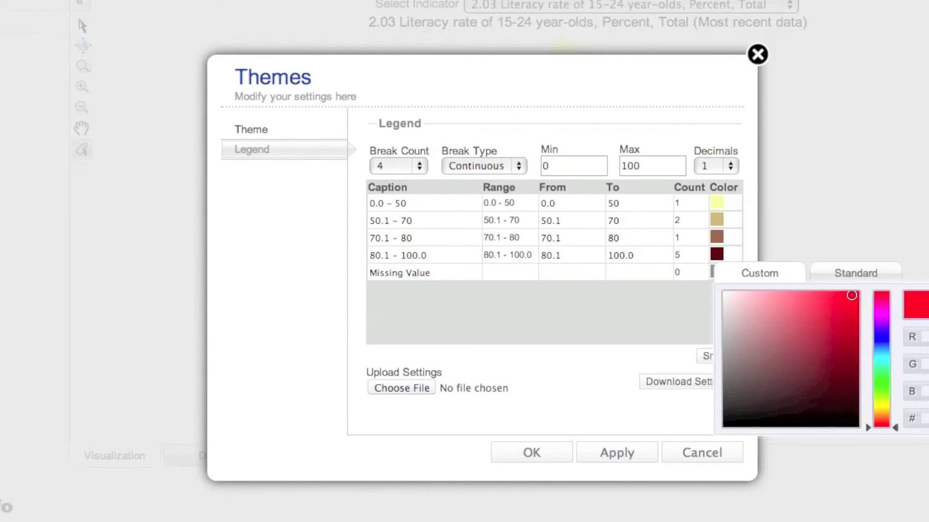
click(841, 254)
click(715, 369)
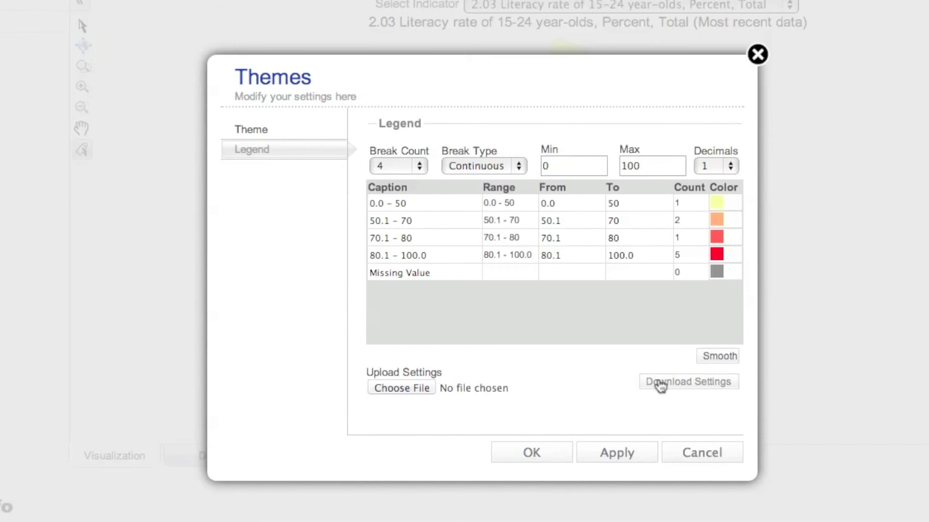
click(660, 383)
click(545, 462)
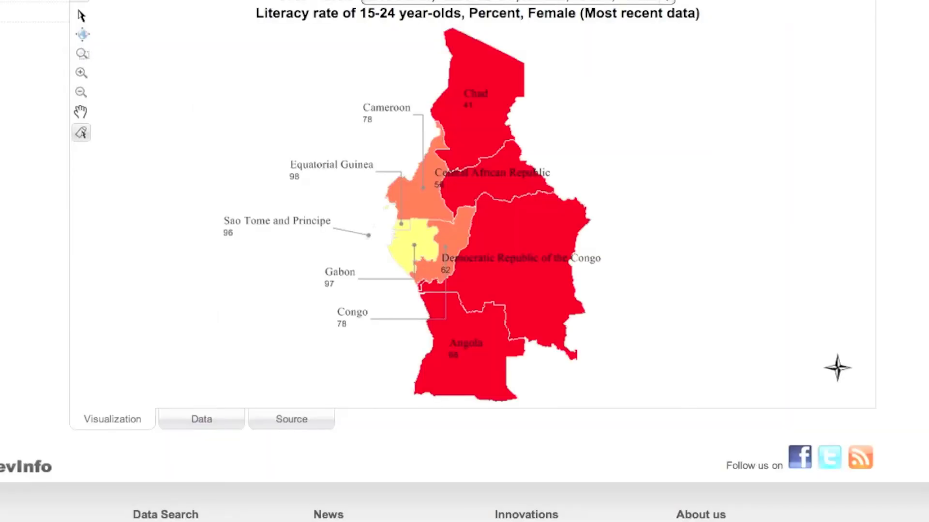
Step: Switch the shaded female youth literacy map to a Google Earth globe view
click(384, 63)
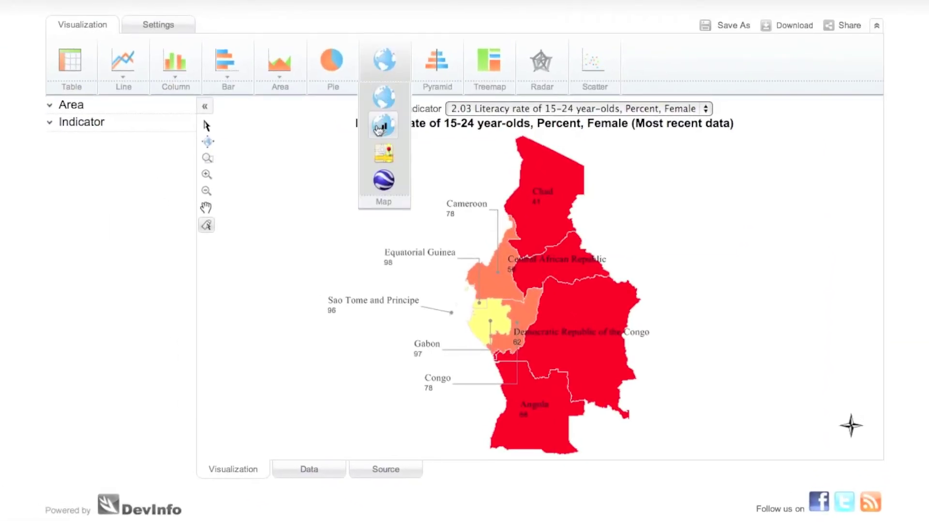
click(380, 181)
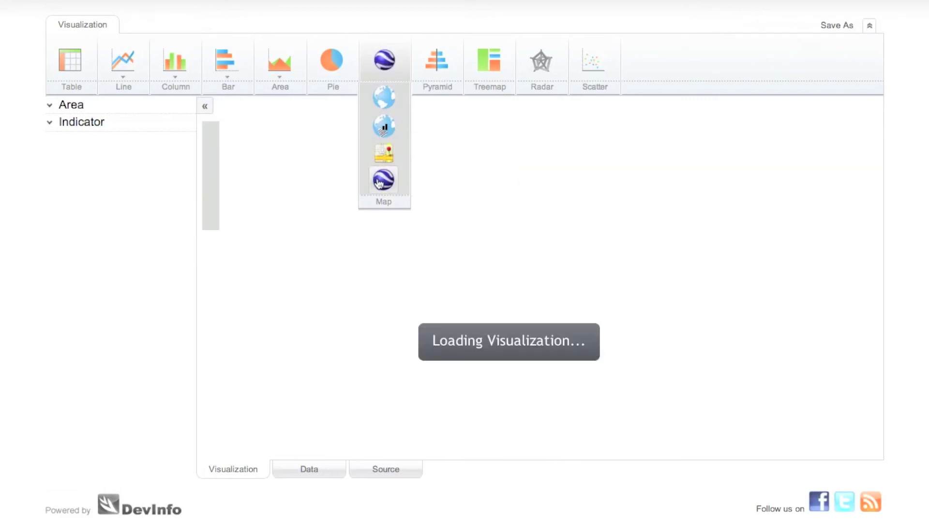